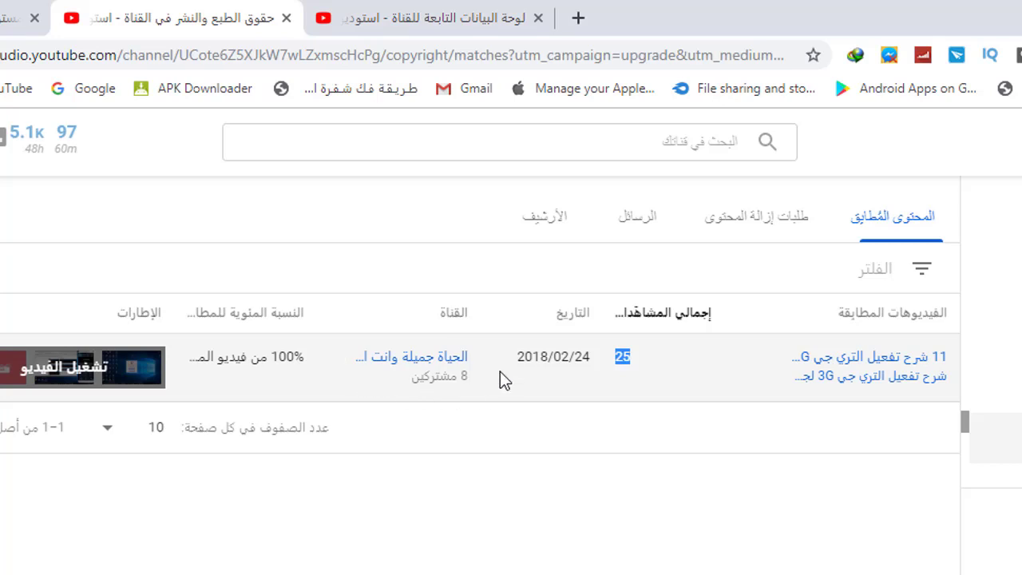
# - Start a removal request for the matching video and set the affected party to أنا شخصيًا (myself)
pyautogui.moveTo(248, 316)
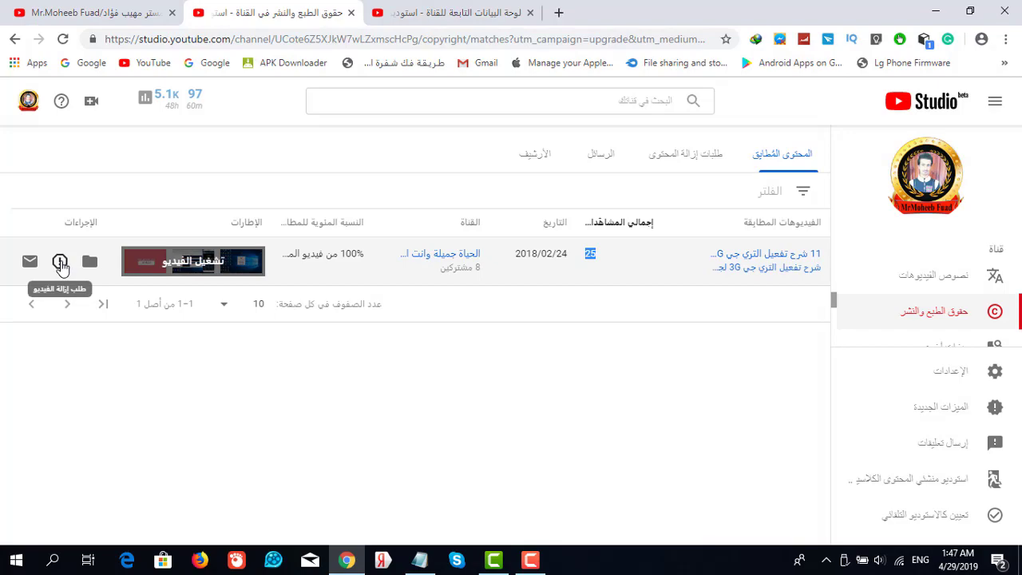
pyautogui.click(61, 263)
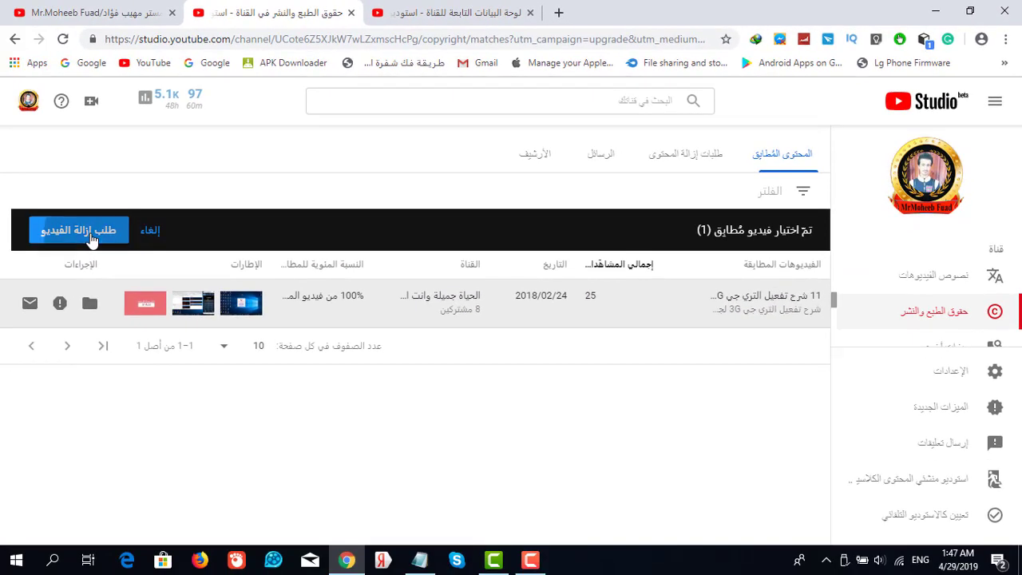
pyautogui.click(80, 229)
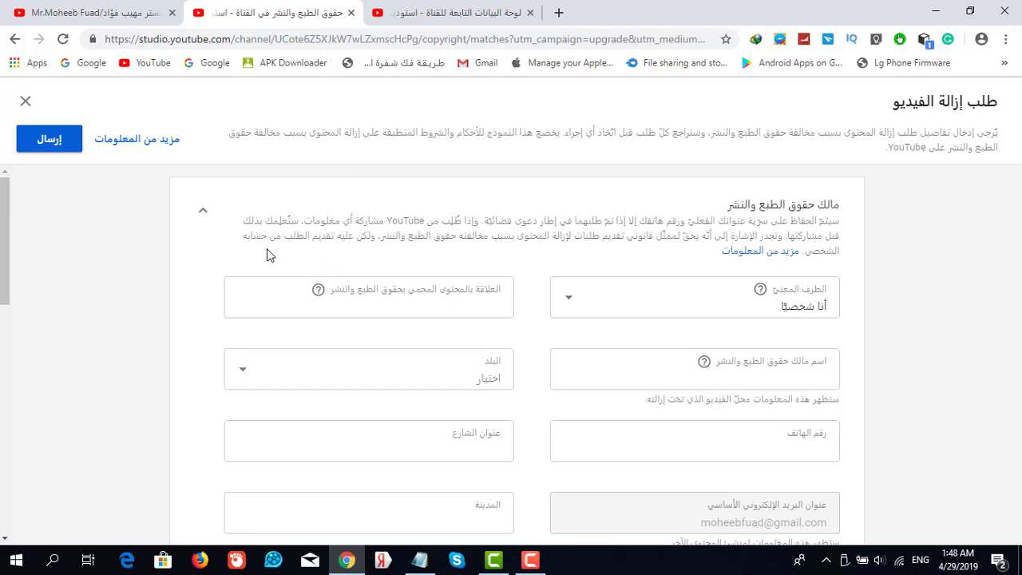
pyautogui.click(797, 295)
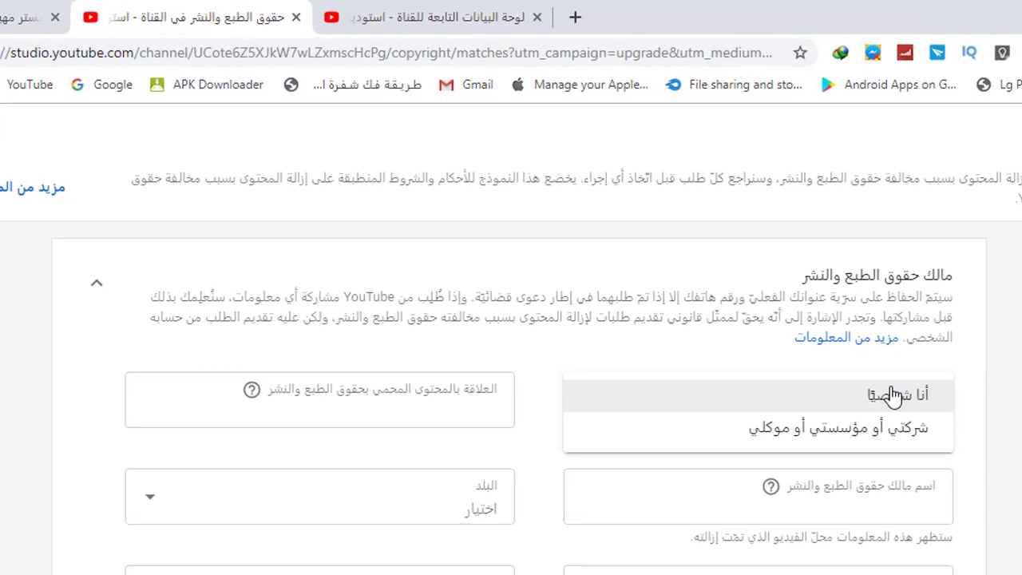
pyautogui.click(893, 394)
# - Copy the Arabic ownership statement from the untitled Notepad file into the form's field for the relationship to the copyrighted content
pyautogui.click(449, 408)
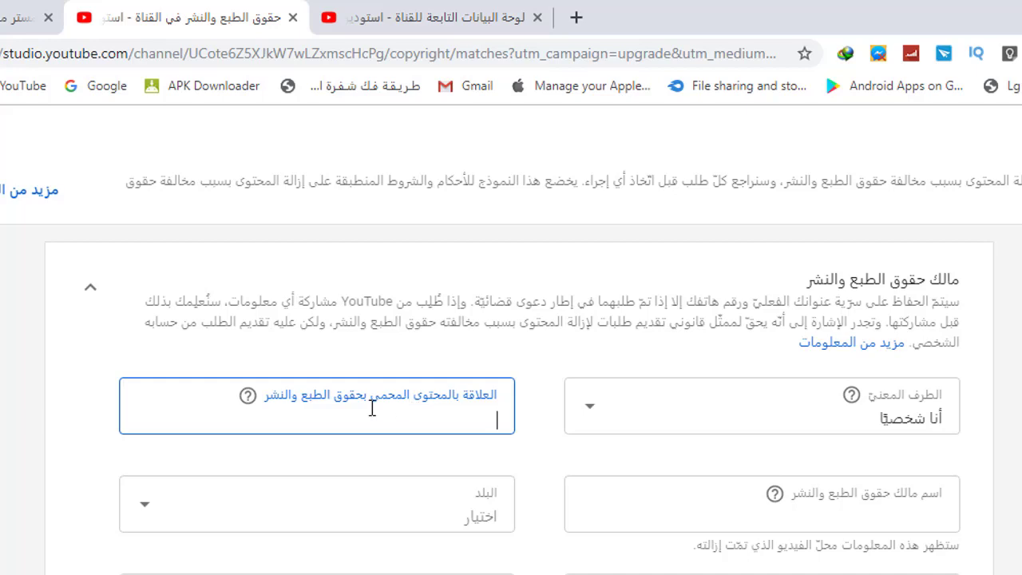
pyautogui.hotkey('alt', 'Tab')
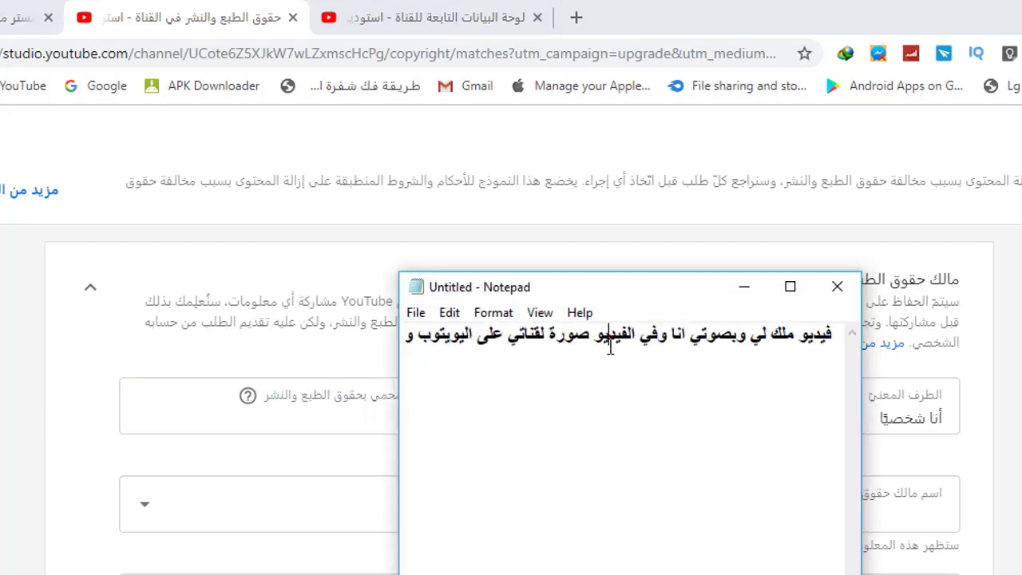
pyautogui.hotkey('ctrl', 'a')
pyautogui.click(282, 392)
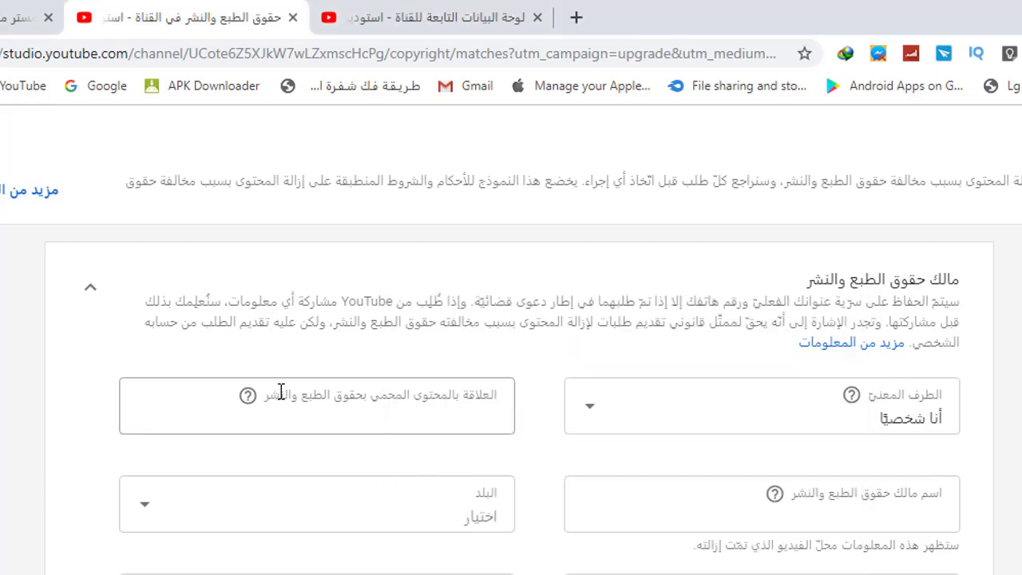
pyautogui.click(351, 422)
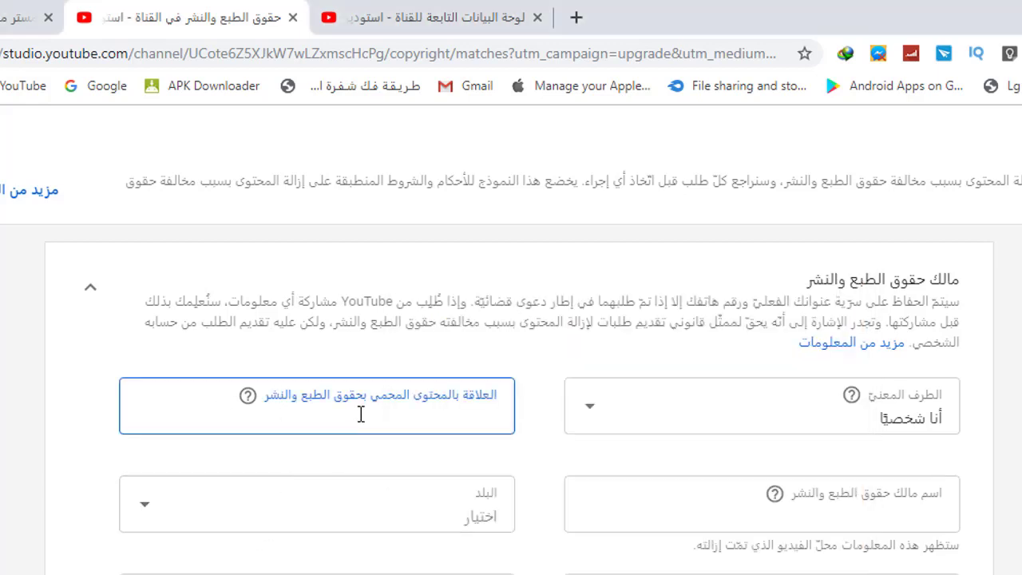
pyautogui.hotkey('ctrl', 'v')
pyautogui.hotkey('ctrl', 'a')
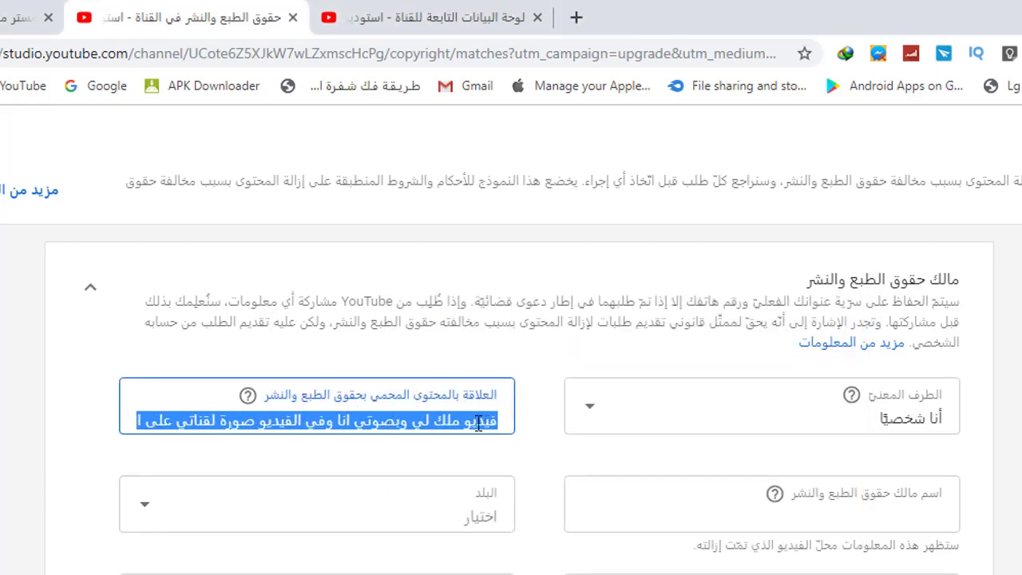
# - Read through the ownership statement in the relationship field up to its end
pyautogui.click(412, 425)
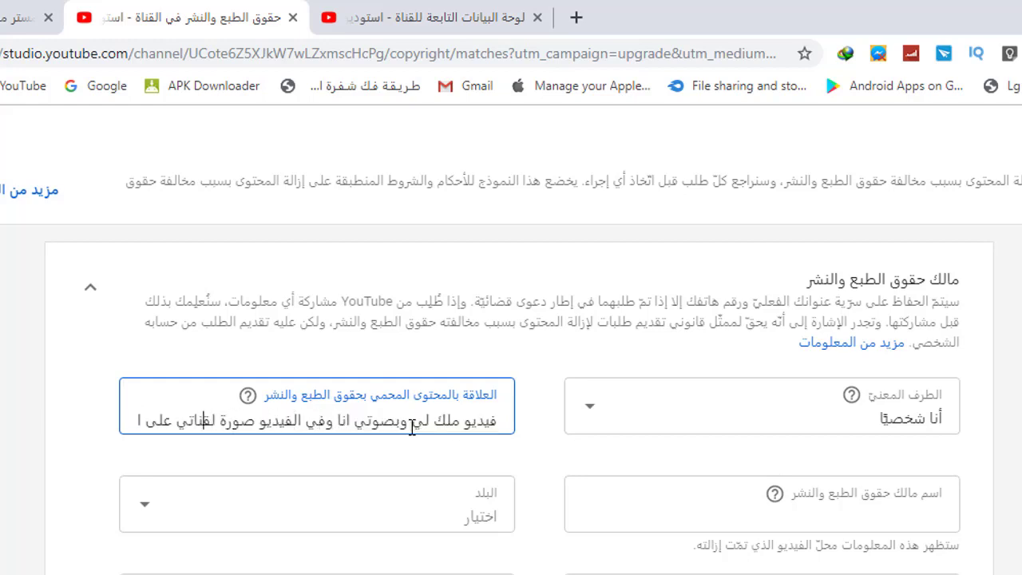
pyautogui.press('Left')
pyautogui.press('Left')
pyautogui.press('Left')
pyautogui.press('Left')
pyautogui.press('Left')
pyautogui.press('Left')
pyautogui.press('Left')
pyautogui.press('Left')
pyautogui.press('Left')
pyautogui.press('Left')
pyautogui.press('Left')
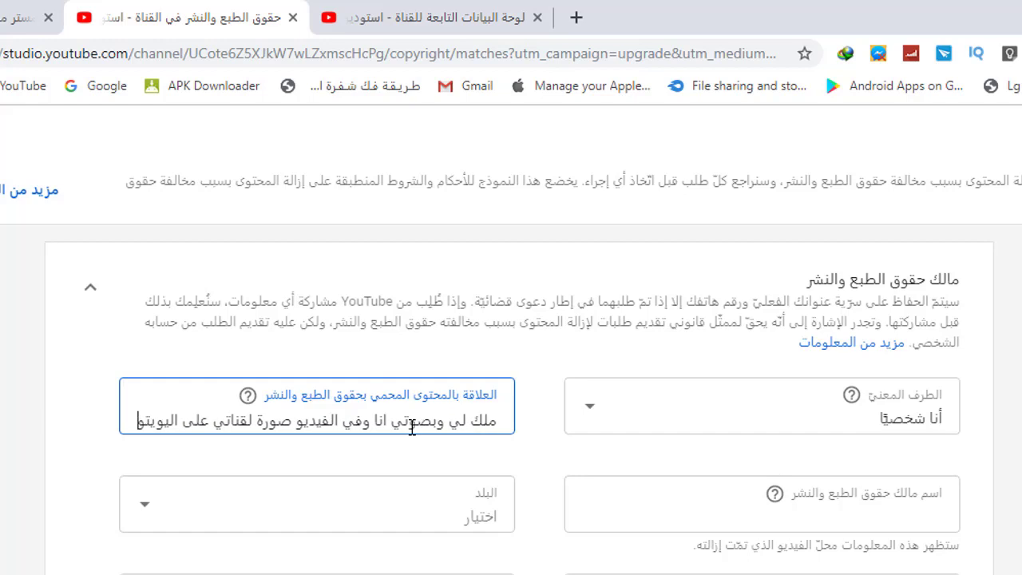
pyautogui.press('Left')
pyautogui.press('Left')
pyautogui.press('Left')
pyautogui.press('Left')
pyautogui.press('Left')
pyautogui.press('Left')
pyautogui.press('Left')
pyautogui.press('Left')
pyautogui.press('Left')
pyautogui.press('Left')
pyautogui.press('Left')
pyautogui.press('Left')
pyautogui.press('Left')
pyautogui.press('Left')
pyautogui.press('Left')
pyautogui.press('Left')
pyautogui.press('Left')
pyautogui.press('Left')
pyautogui.press('Left')
pyautogui.press('Left')
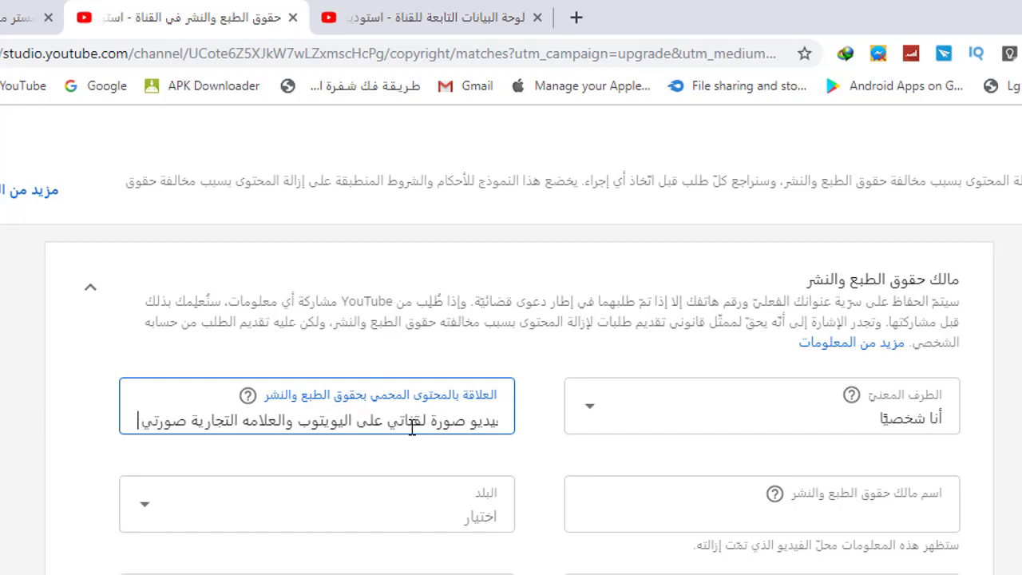
pyautogui.press('Left')
pyautogui.press('Left')
pyautogui.press('Left')
pyautogui.press('Left')
pyautogui.press('Left')
pyautogui.press('Left')
pyautogui.press('Left')
pyautogui.press('Left')
pyautogui.press('Left')
pyautogui.press('Left')
pyautogui.press('Left')
pyautogui.press('Left')
pyautogui.press('Left')
pyautogui.press('Left')
pyautogui.press('Left')
pyautogui.press('Left')
pyautogui.press('Left')
pyautogui.press('Left')
pyautogui.press('Left')
pyautogui.press('Left')
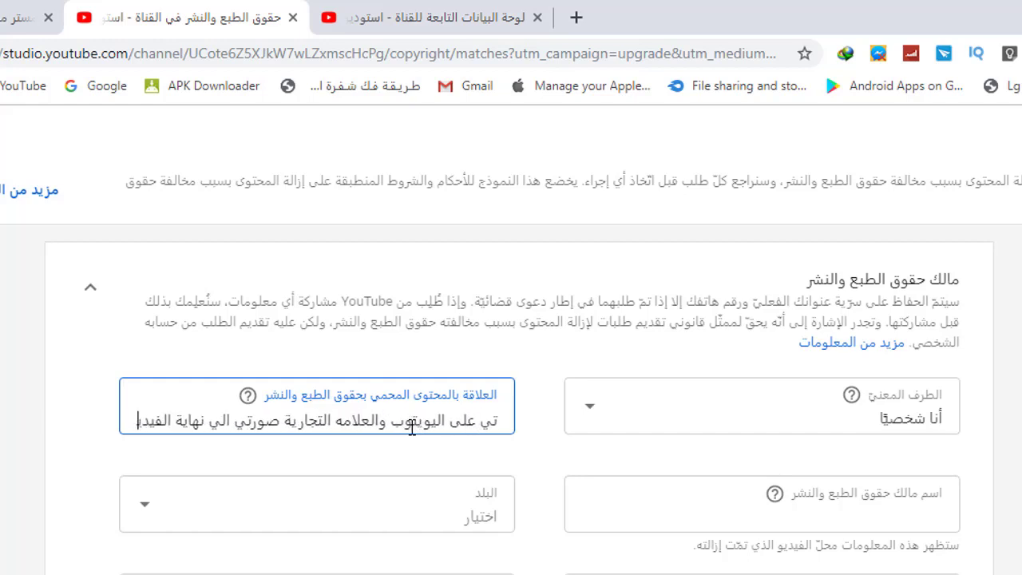
pyautogui.press('Left')
pyautogui.press('Left')
pyautogui.press('Left')
pyautogui.press('Left')
pyautogui.press('Left')
pyautogui.press('Left')
pyautogui.press('Left')
pyautogui.press('Left')
pyautogui.press('Left')
pyautogui.press('Left')
pyautogui.press('Left')
pyautogui.press('Left')
pyautogui.press('Left')
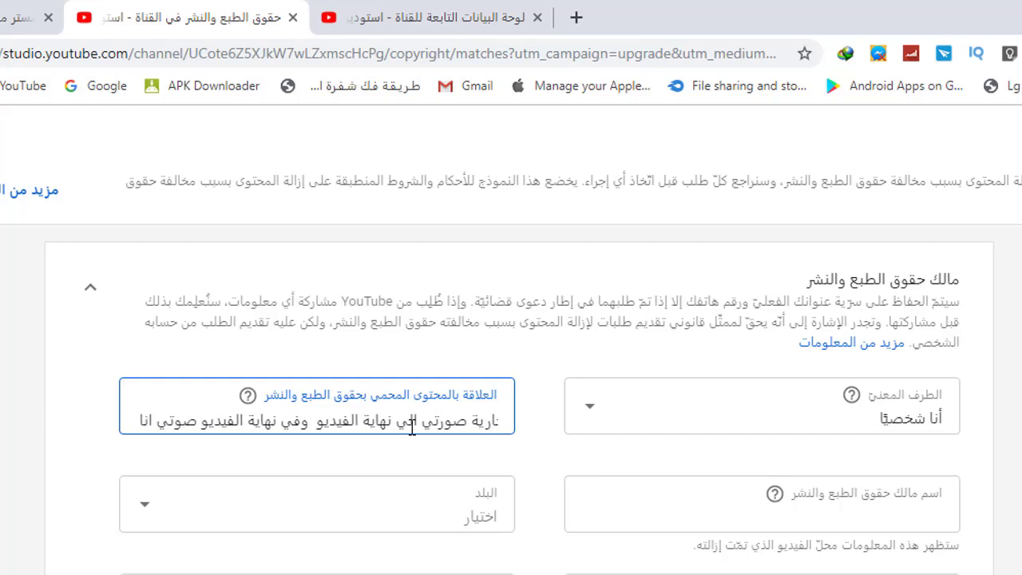
# - Enter the copyright owner's full name and set the country to اليمن (Yemen)
pyautogui.click(896, 509)
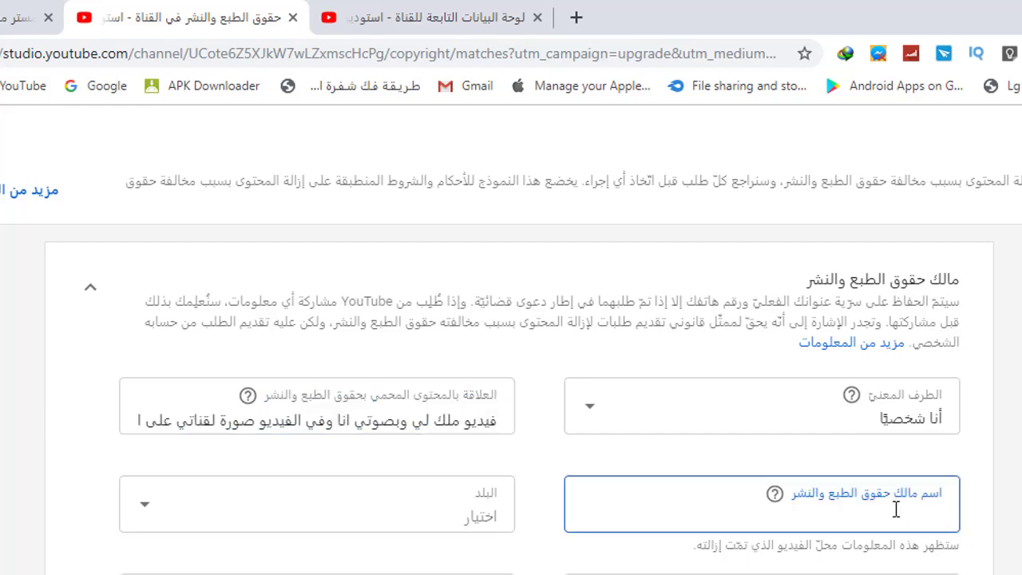
pyautogui.write('مهيب فؤاد عبدالحمي')
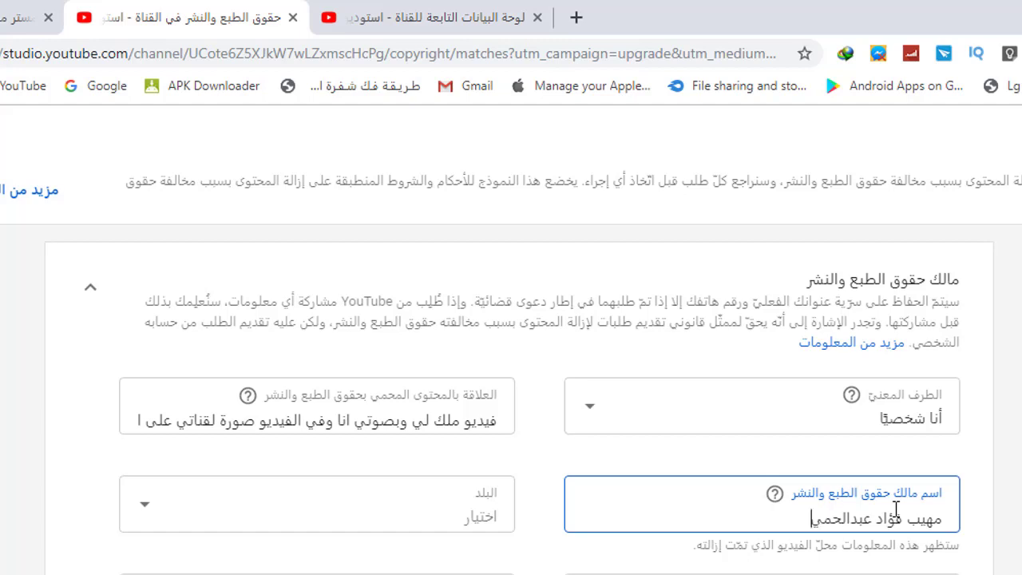
pyautogui.write('د قاسم')
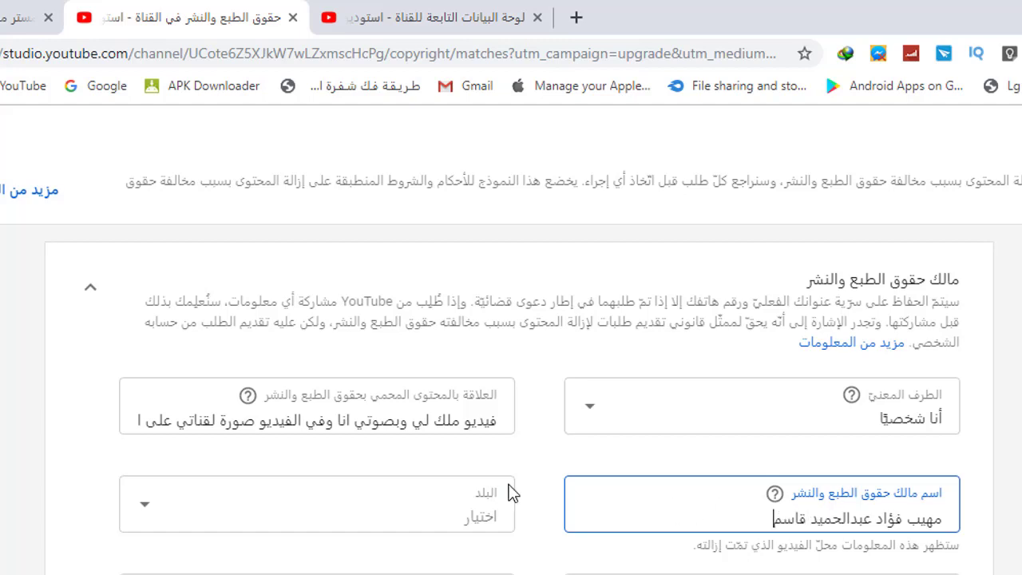
pyautogui.click(464, 503)
pyautogui.scroll(-20, 431, 400)
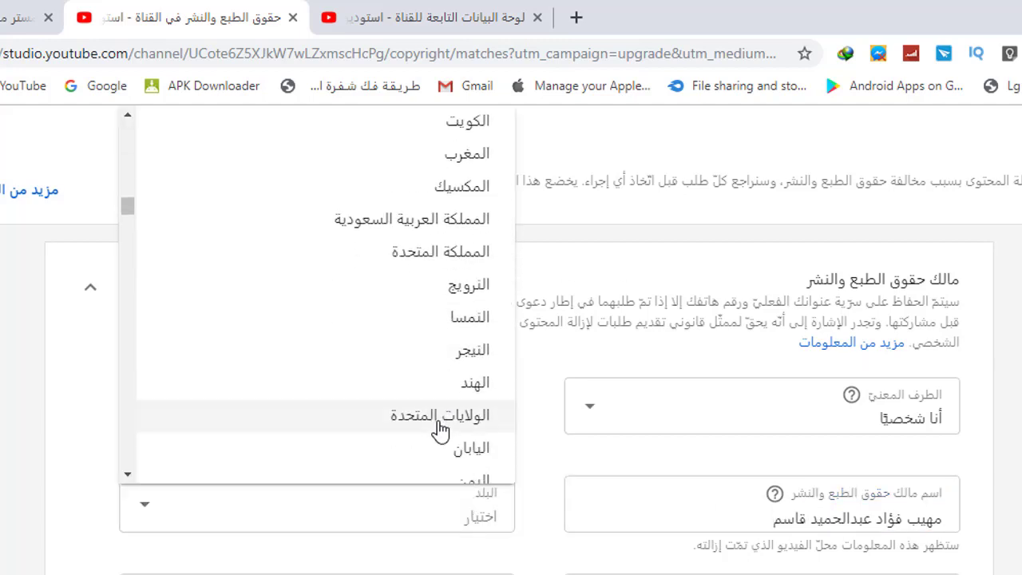
pyautogui.click(459, 380)
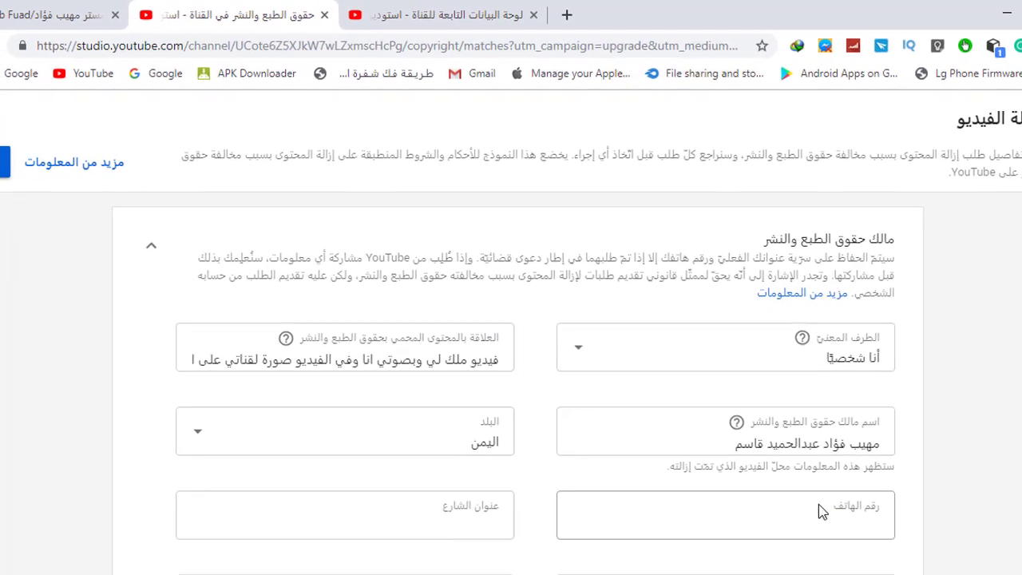
# - Fill in the owner's phone number, street address, city, state or province, and postal code
pyautogui.click(814, 515)
pyautogui.click(693, 561)
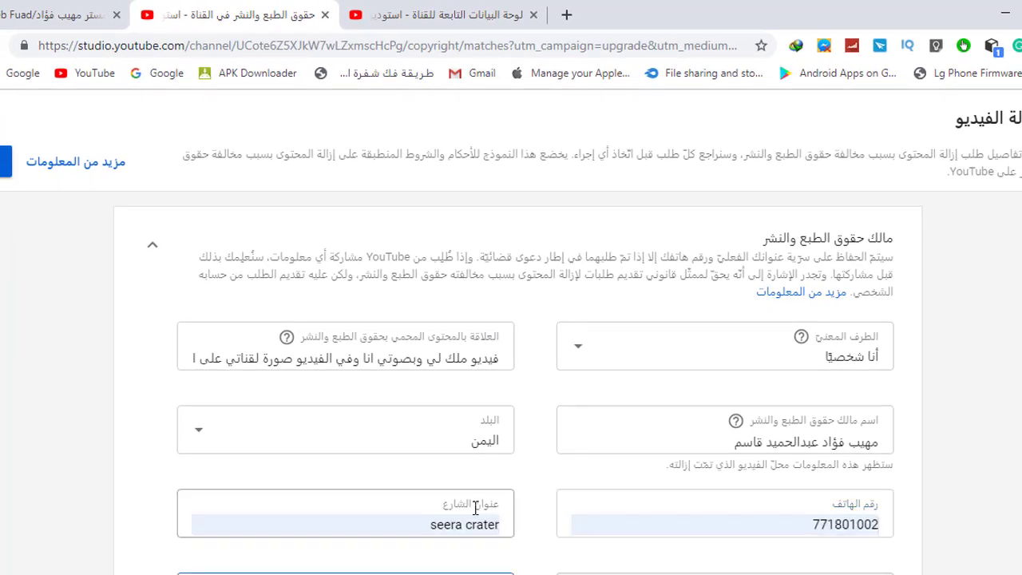
pyautogui.scroll(-1, 292, 513)
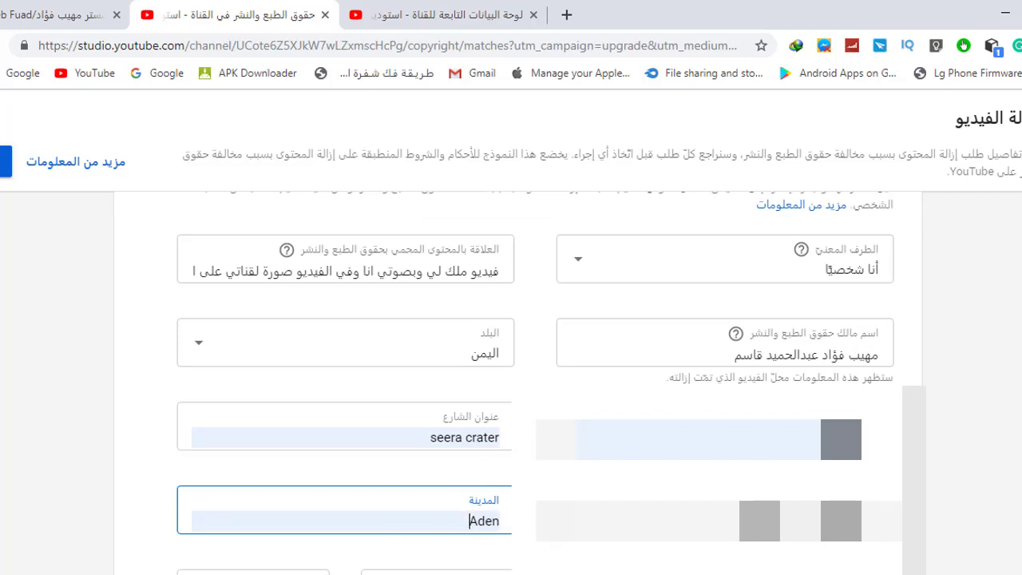
pyautogui.press('Tab')
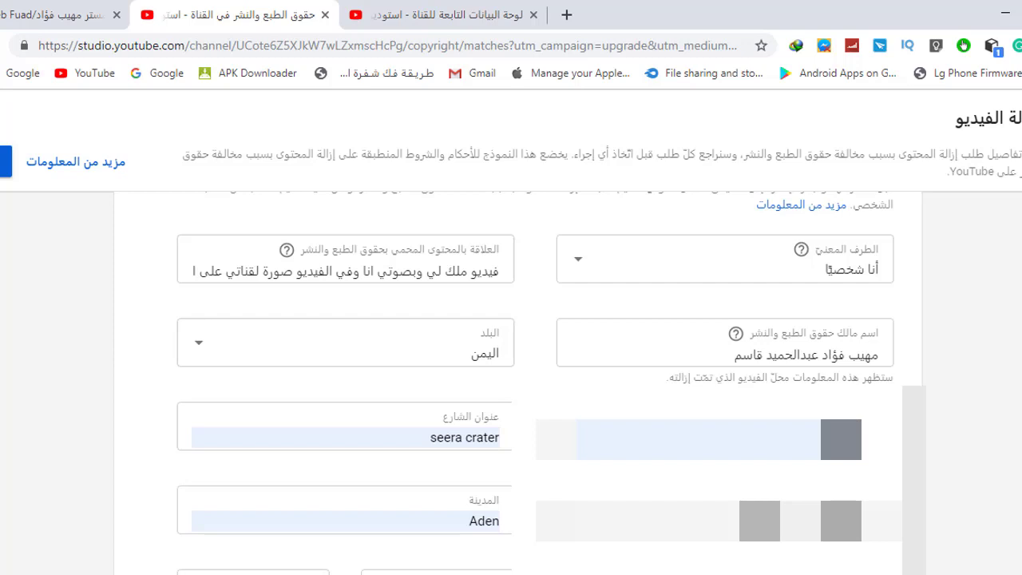
pyautogui.click(436, 571)
pyautogui.click(253, 572)
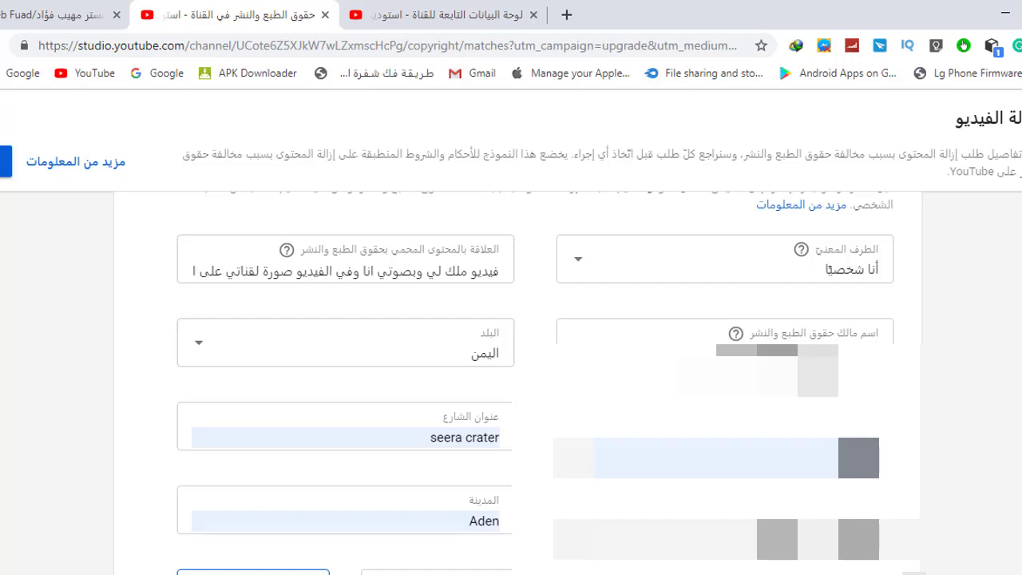
# - Review the video listed for removal and the time range of its matched content
pyautogui.scroll(-4, 507, 447)
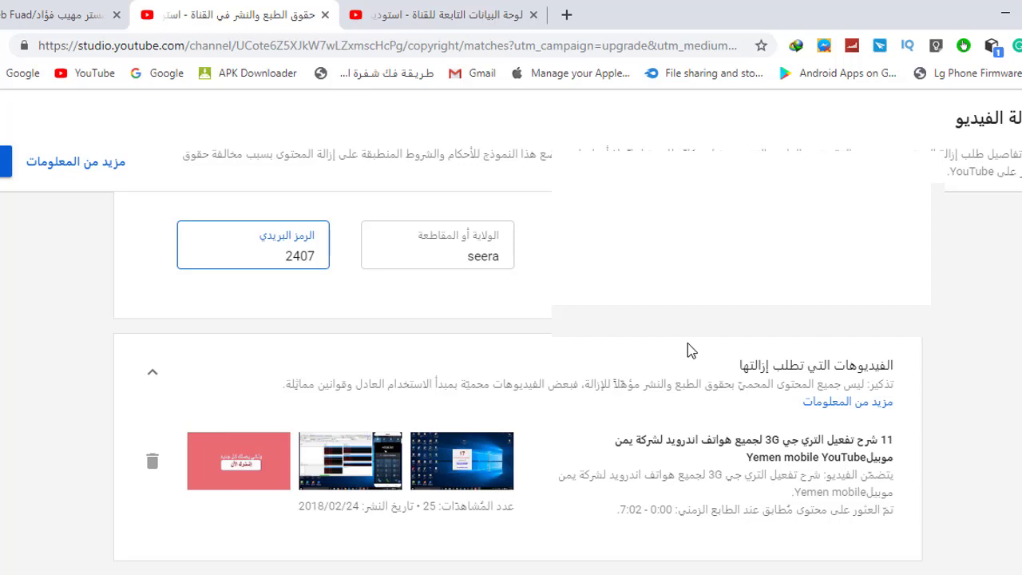
pyautogui.scroll(-2, 690, 351)
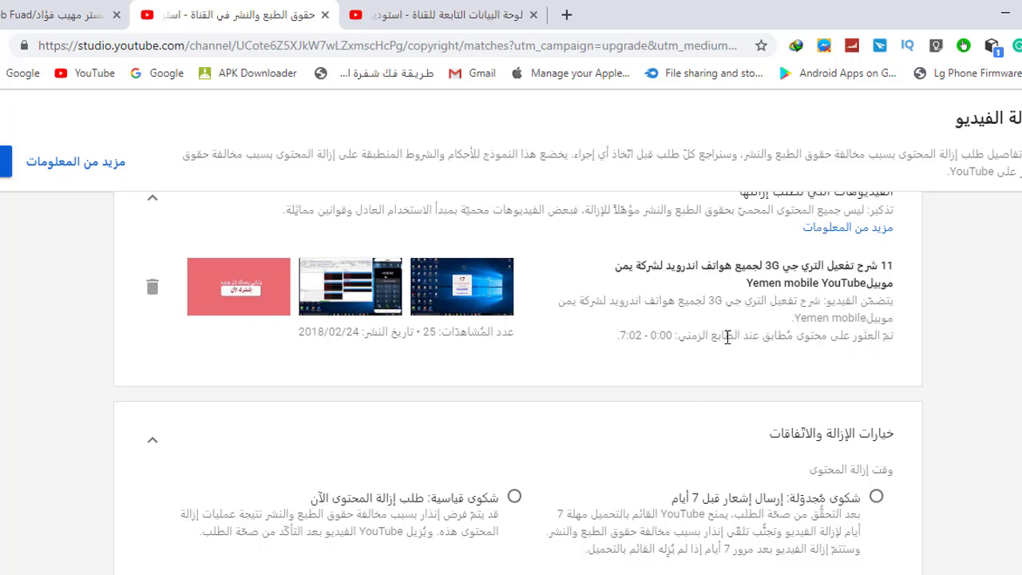
pyautogui.doubleClick(673, 336)
pyautogui.doubleClick(641, 336)
pyautogui.click(636, 336)
# - Choose the standard complaint that requests removal now and accept all three legal agreements
pyautogui.scroll(-3, 656, 356)
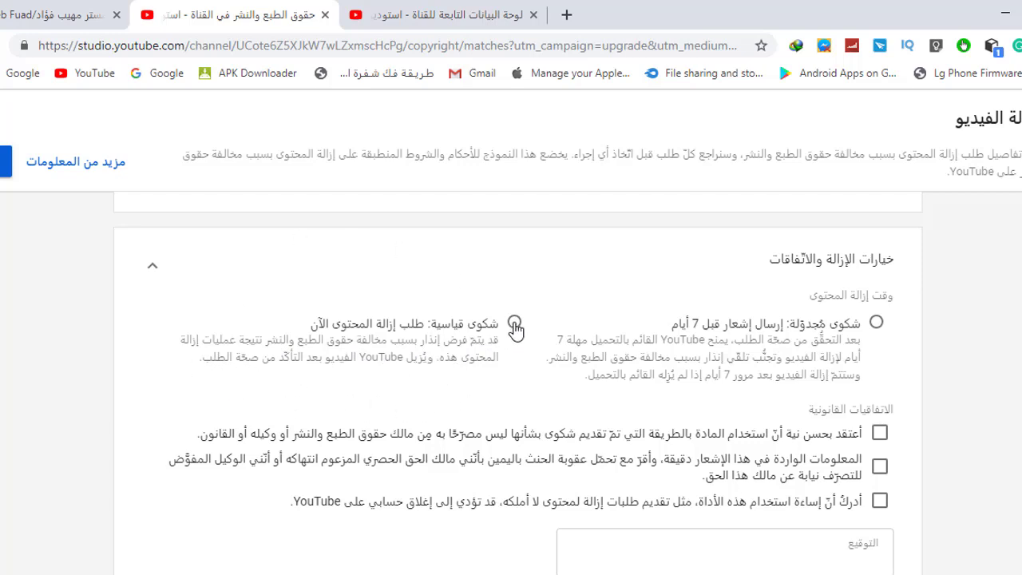
pyautogui.click(514, 323)
pyautogui.scroll(-1, 866, 420)
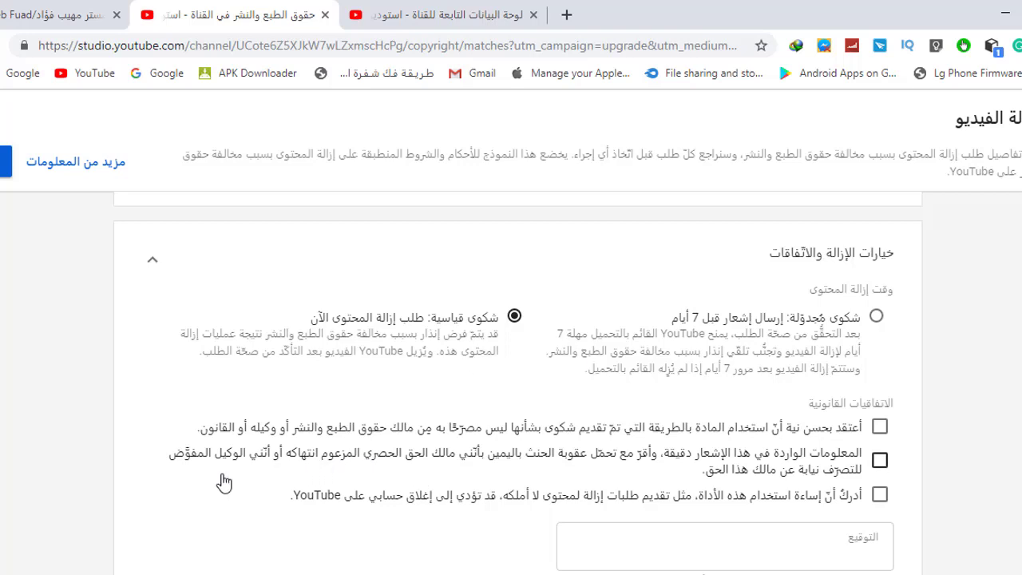
pyautogui.click(880, 461)
pyautogui.click(878, 500)
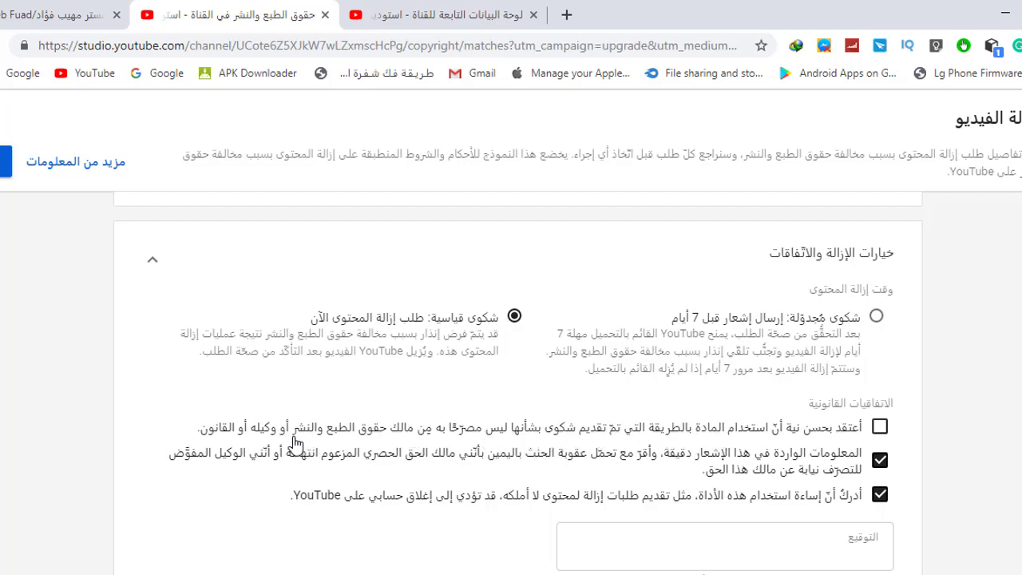
pyautogui.click(879, 427)
# - Sign the removal request with the owner's full name, review the form and submit it
pyautogui.click(837, 555)
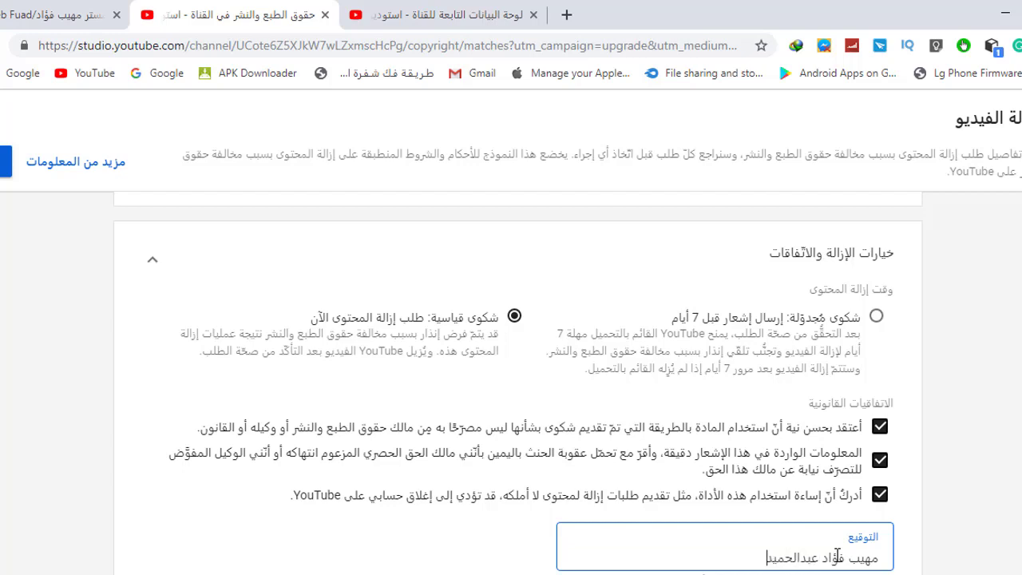
pyautogui.write('سم')
pyautogui.scroll(10, 347, 320)
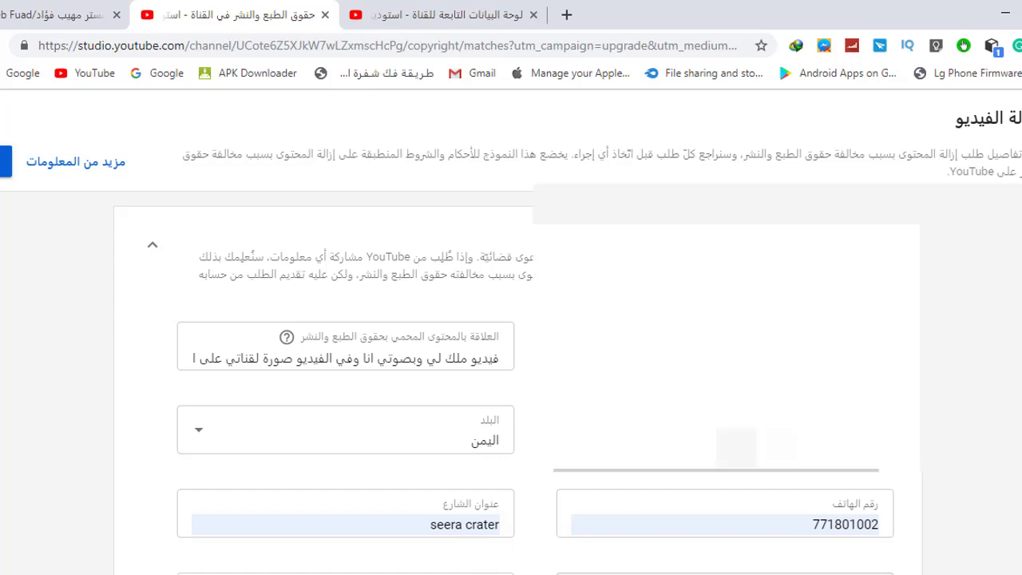
pyautogui.scroll(-4, 498, 559)
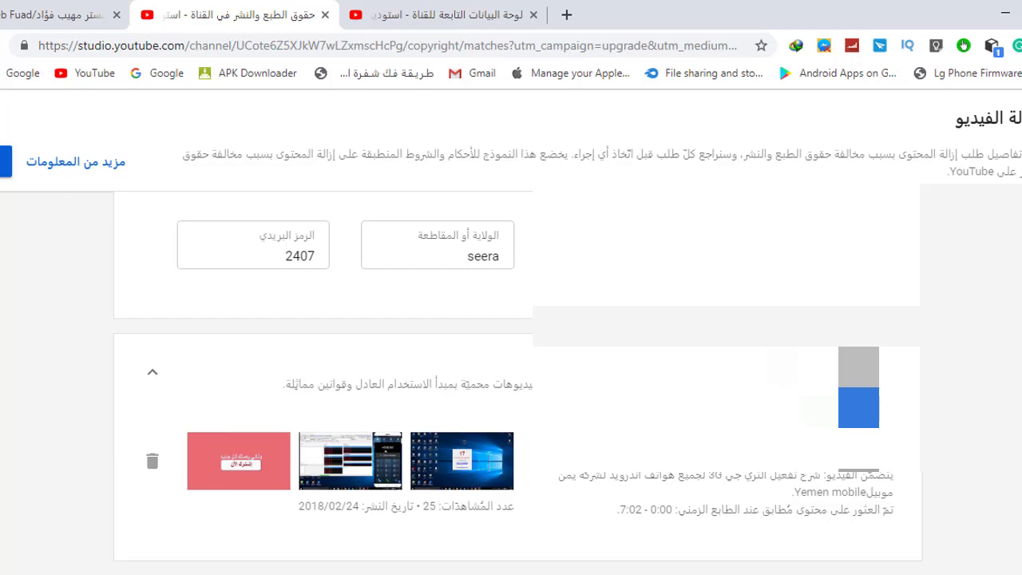
pyautogui.scroll(-2, 138, 339)
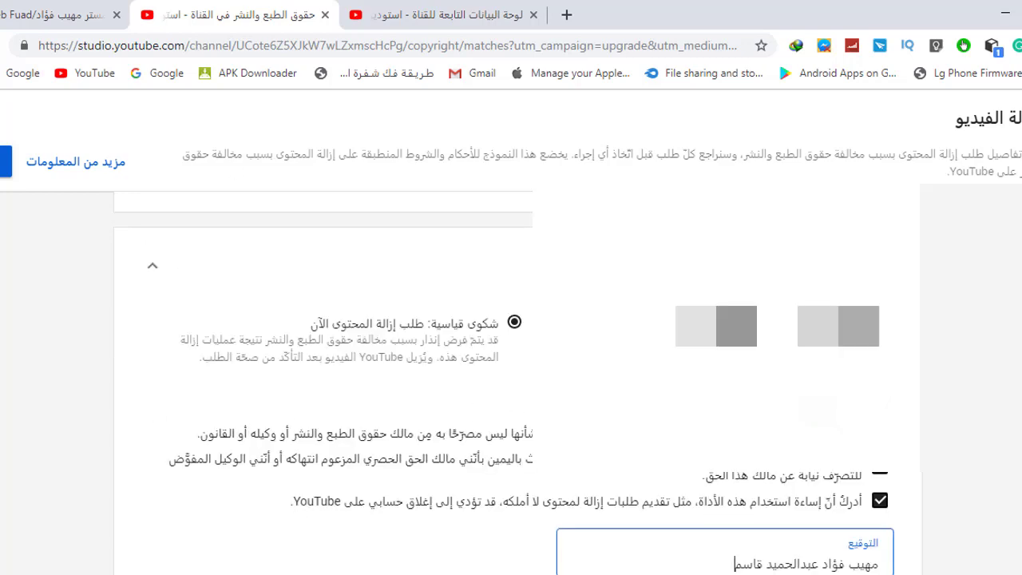
pyautogui.scroll(3, 713, 362)
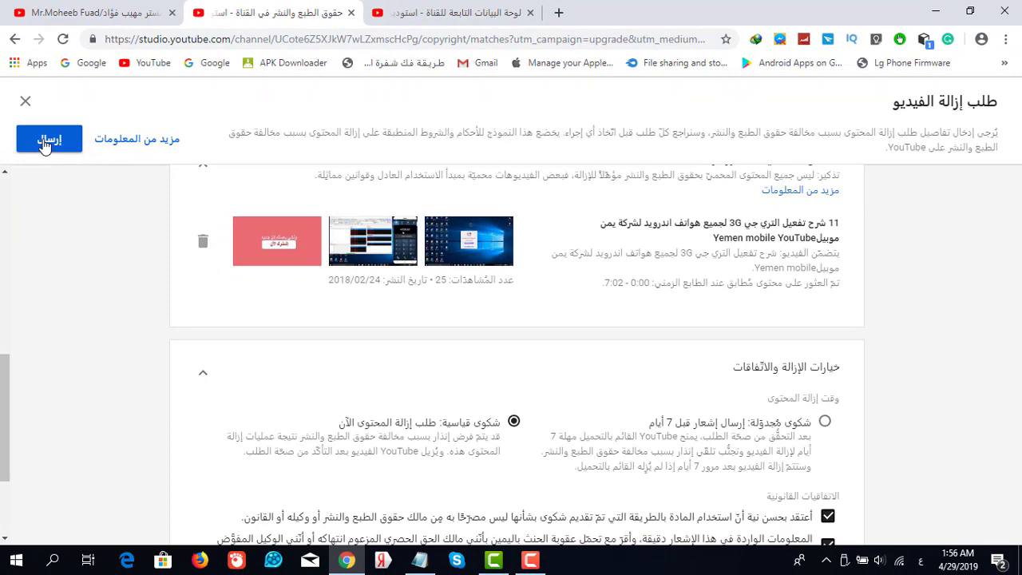
pyautogui.click(48, 139)
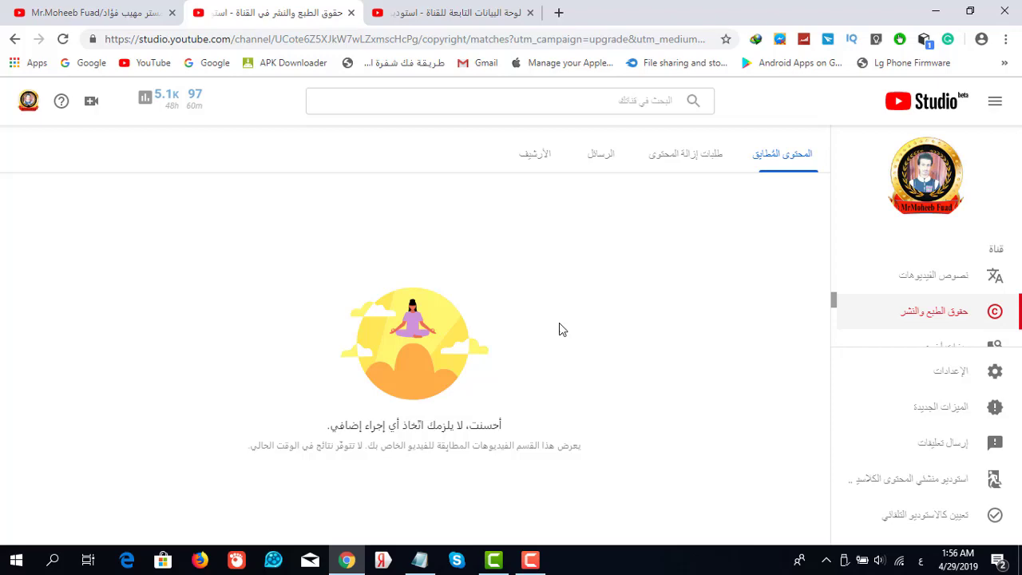
# - Check the copyright page's removal requests, messages and archive sections, and return to the channel's videos page
pyautogui.click(701, 156)
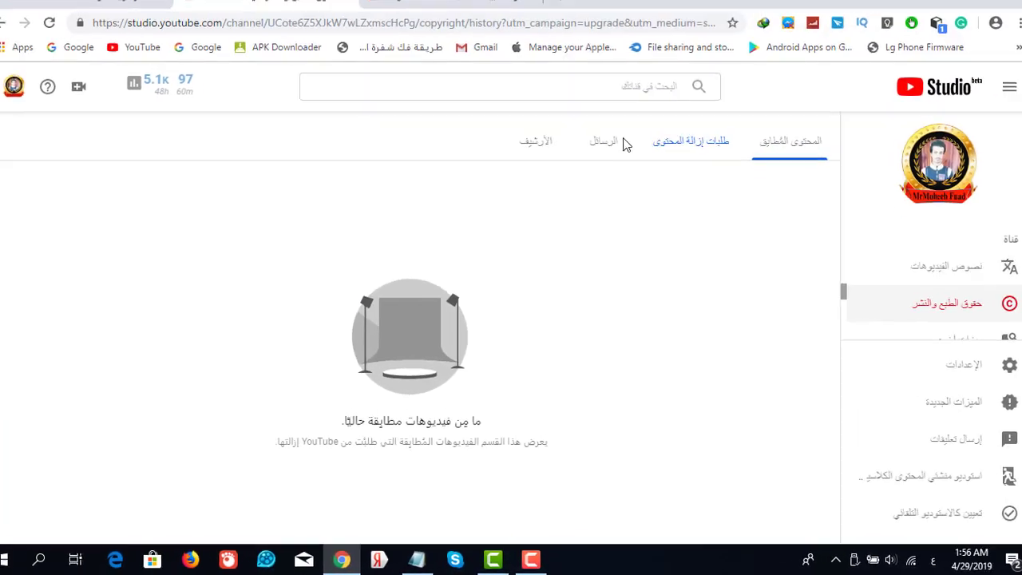
pyautogui.click(608, 144)
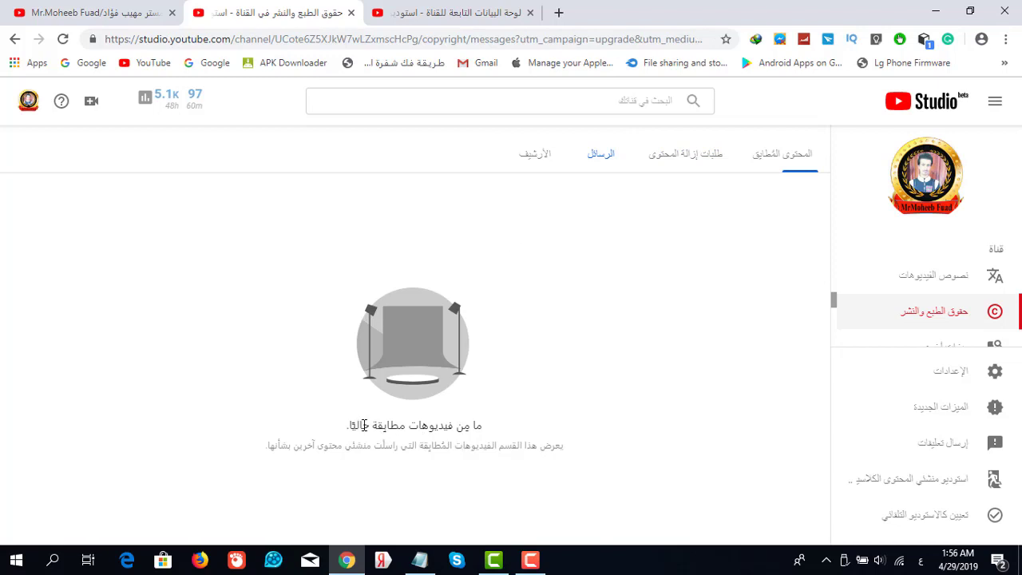
pyautogui.click(537, 165)
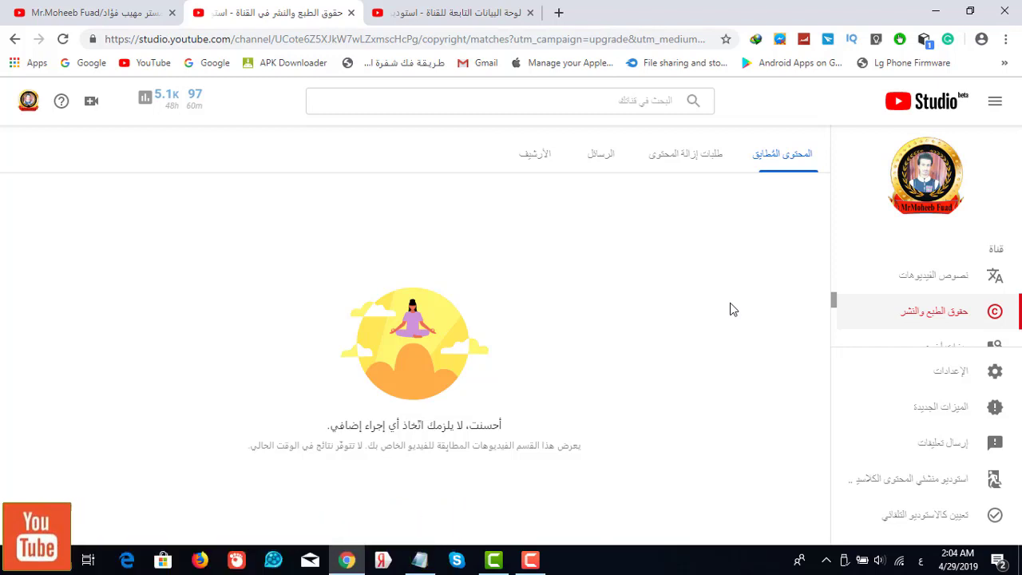
pyautogui.click(146, 16)
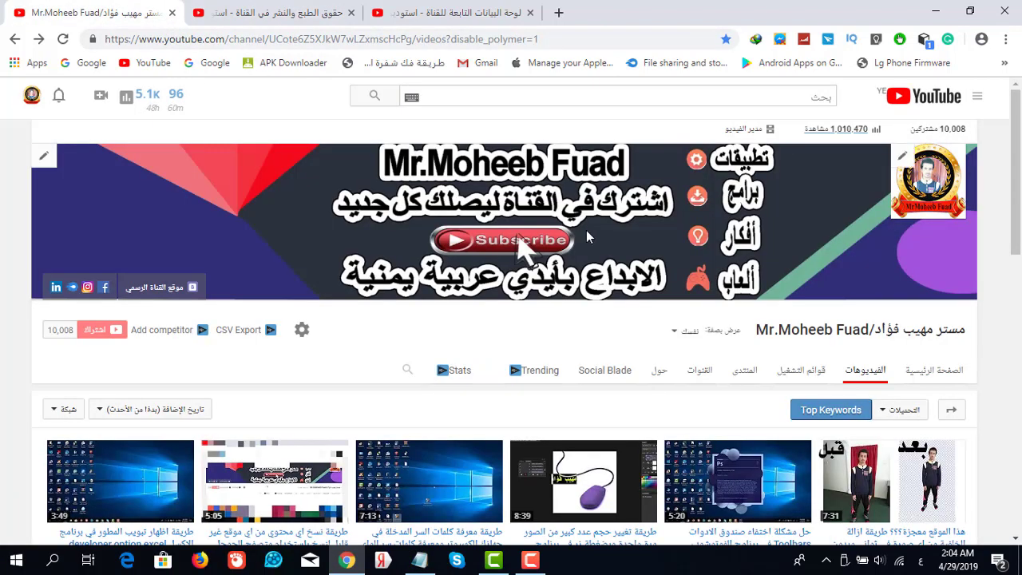